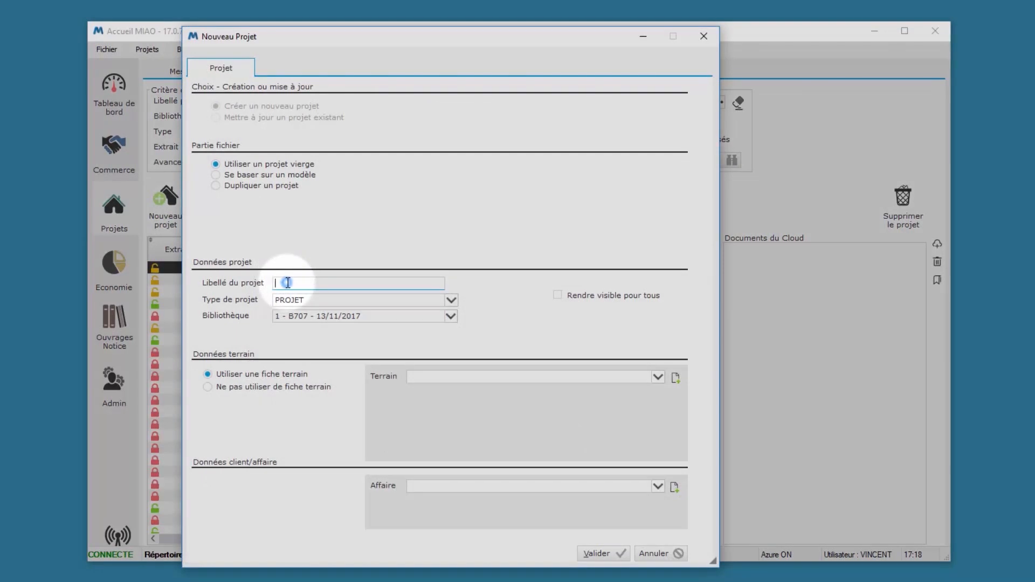
Step: Set the new project's type to LOTISSEMENT and name it "Lotissement test"
left_click(452, 300)
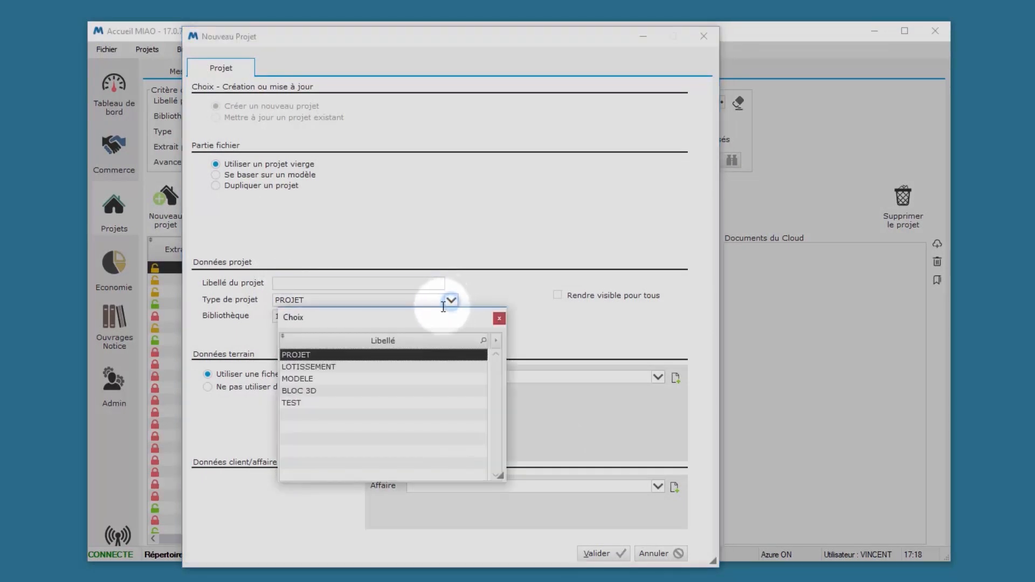
left_click(310, 367)
left_click(307, 286)
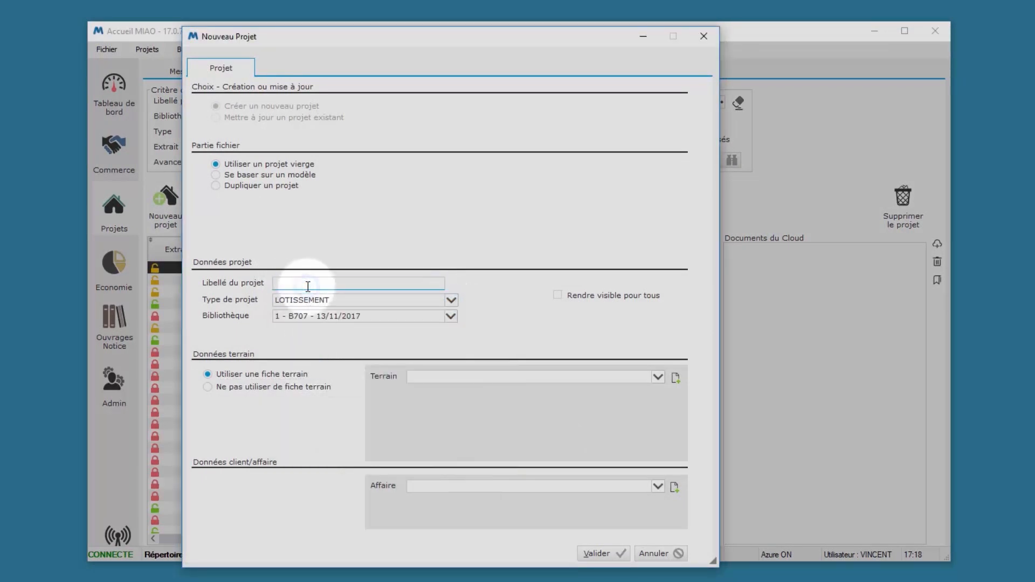
type("Lotissement test")
Step: Search the existing affairs, attach the third listed one to the project, and validate the project's creation
left_click(659, 486)
left_click(727, 71)
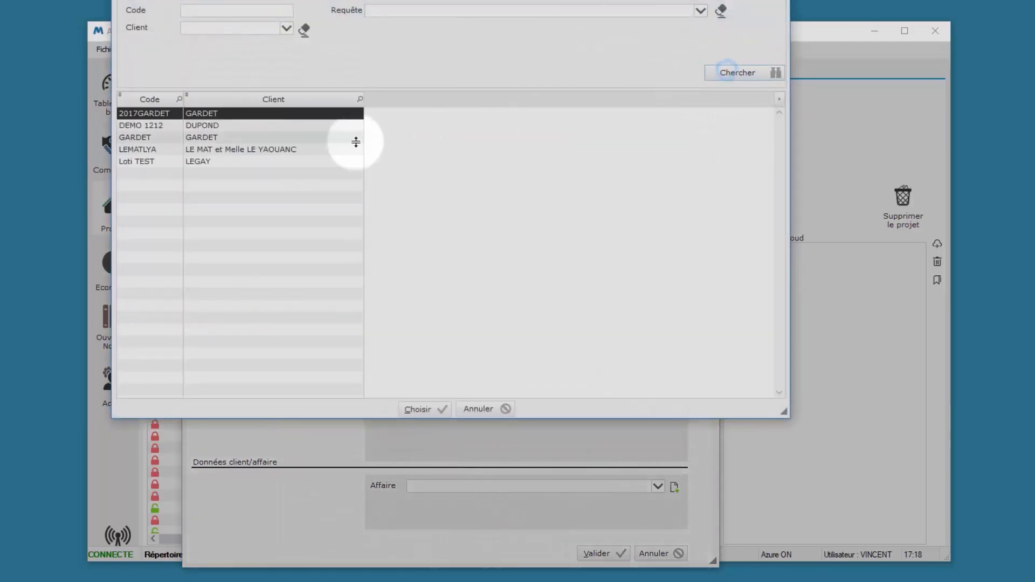
left_click(241, 137)
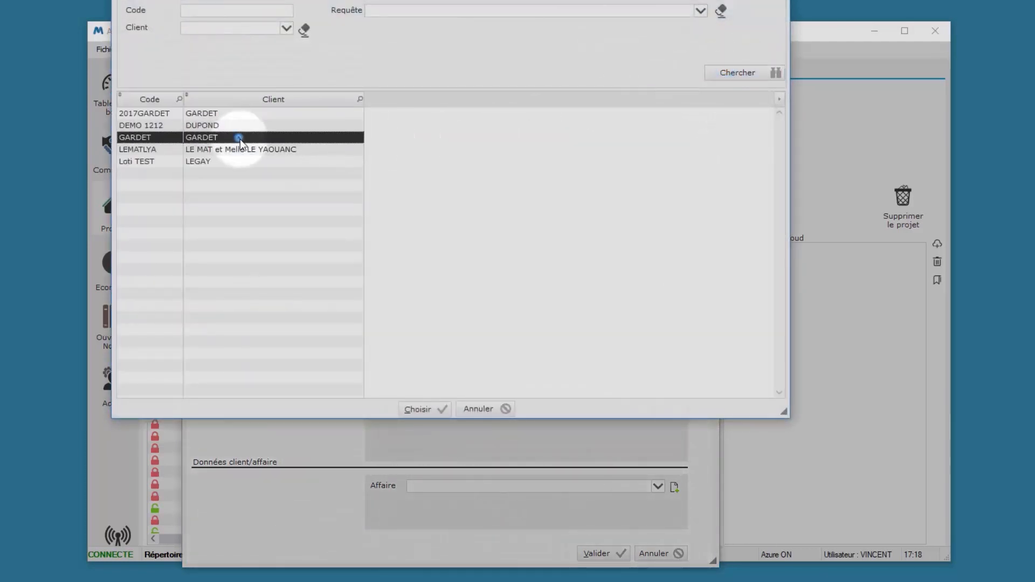
left_click(411, 408)
left_click(597, 552)
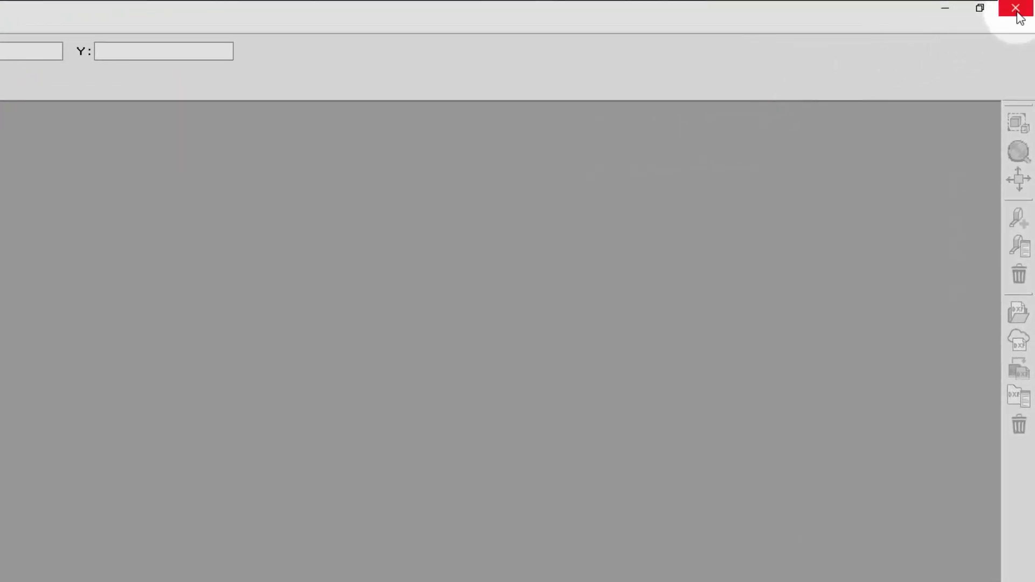
Step: Close the new project's drawing window and decline copying the service option into the project
left_click(1018, 12)
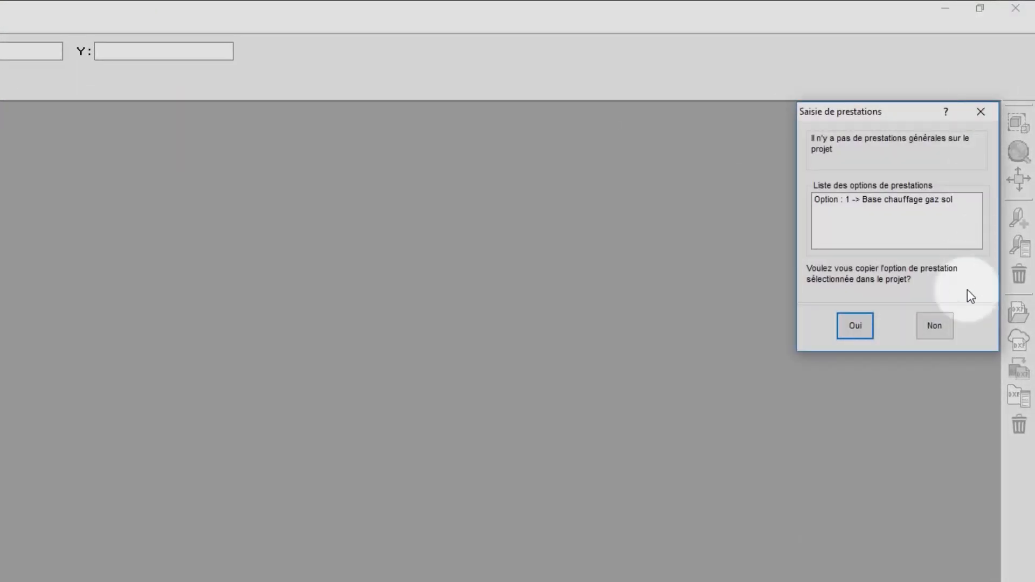
left_click(939, 330)
left_click(356, 464)
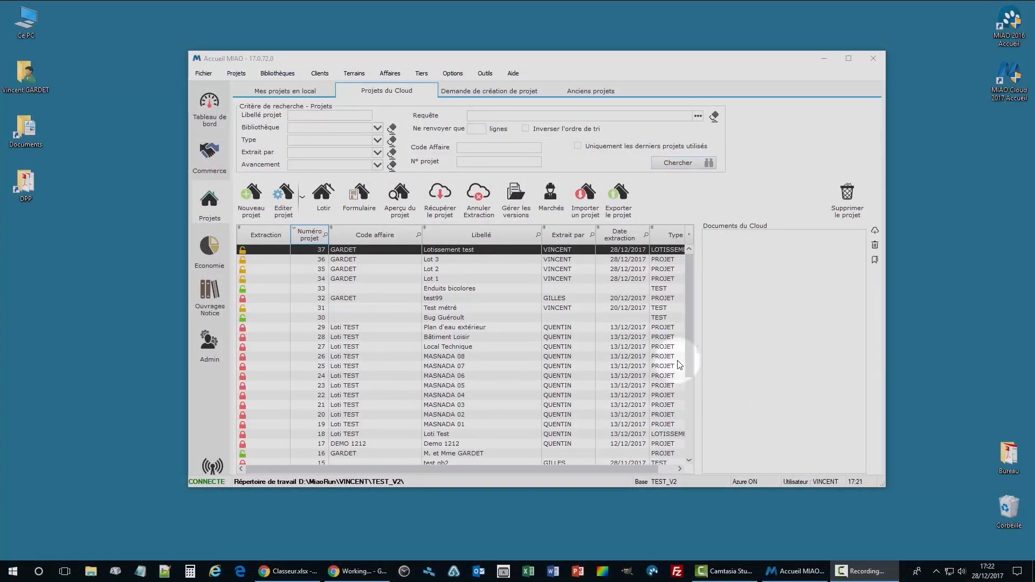
Step: Add the projects Lot 1, Lot 2 and Lot 3 to the Lotissement test subdivision and close its project list
left_click(325, 207)
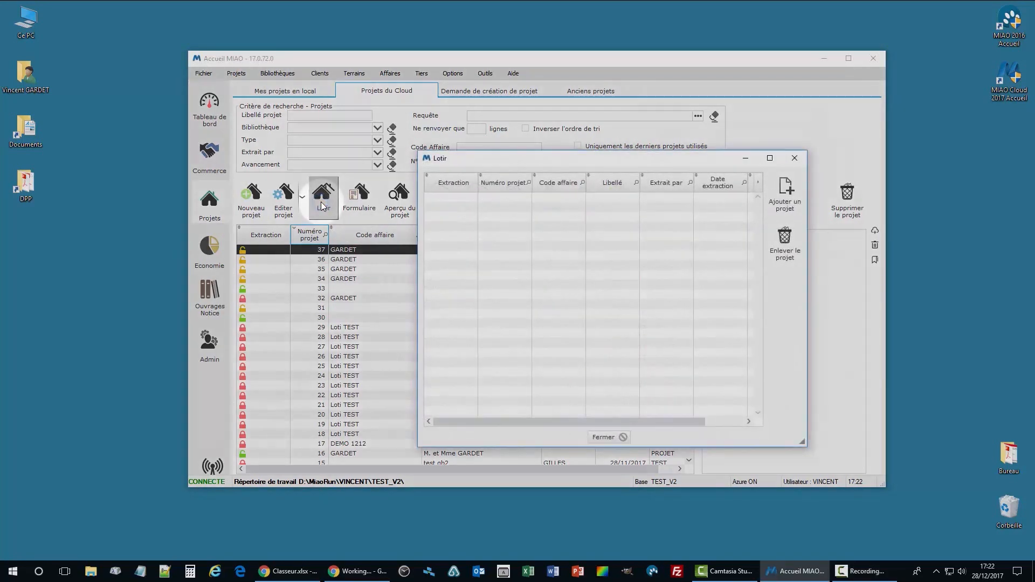
left_click(787, 195)
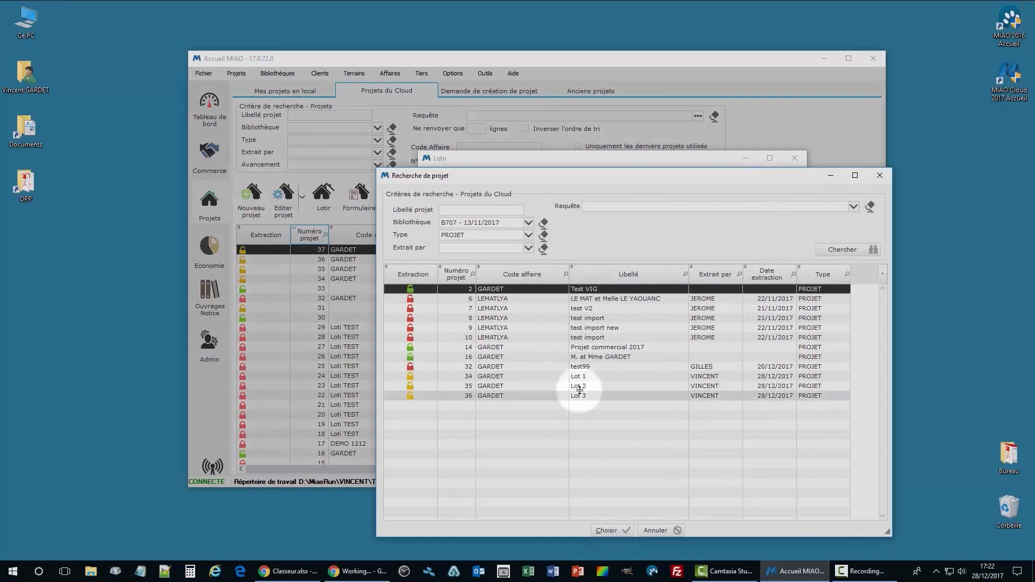
left_click(583, 376)
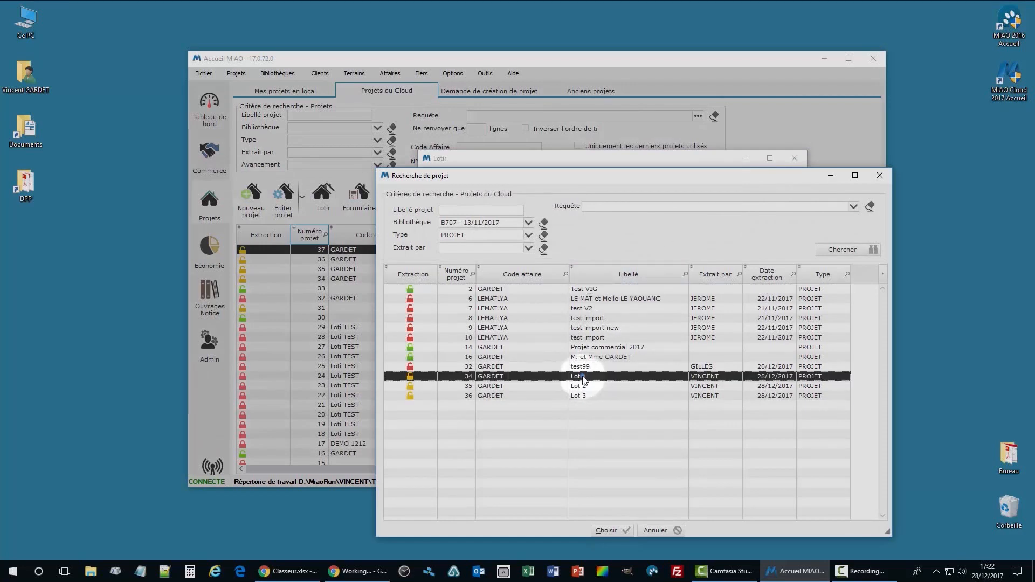
left_click(604, 530)
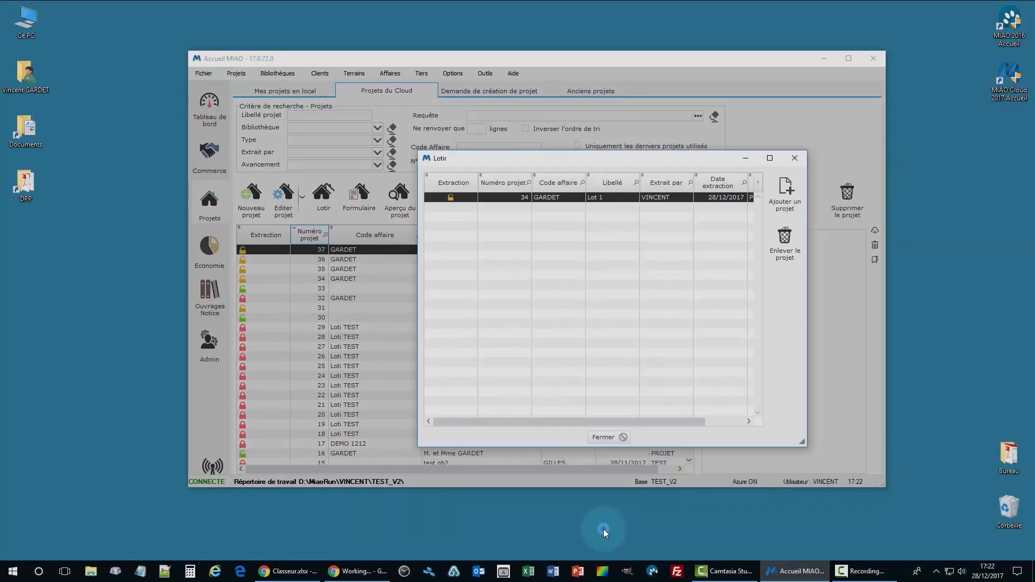
left_click(788, 187)
left_click(586, 387)
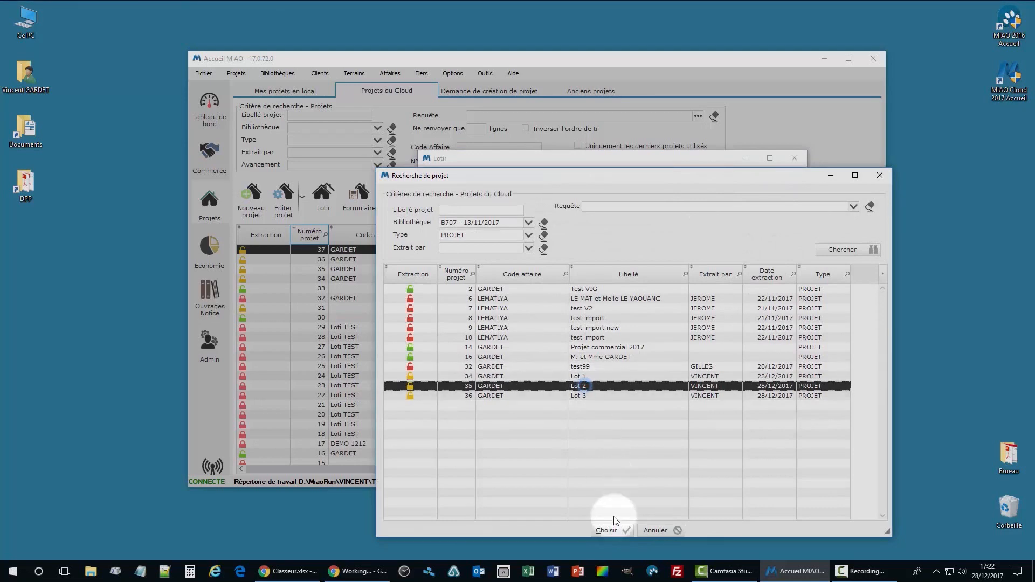
left_click(612, 531)
left_click(798, 190)
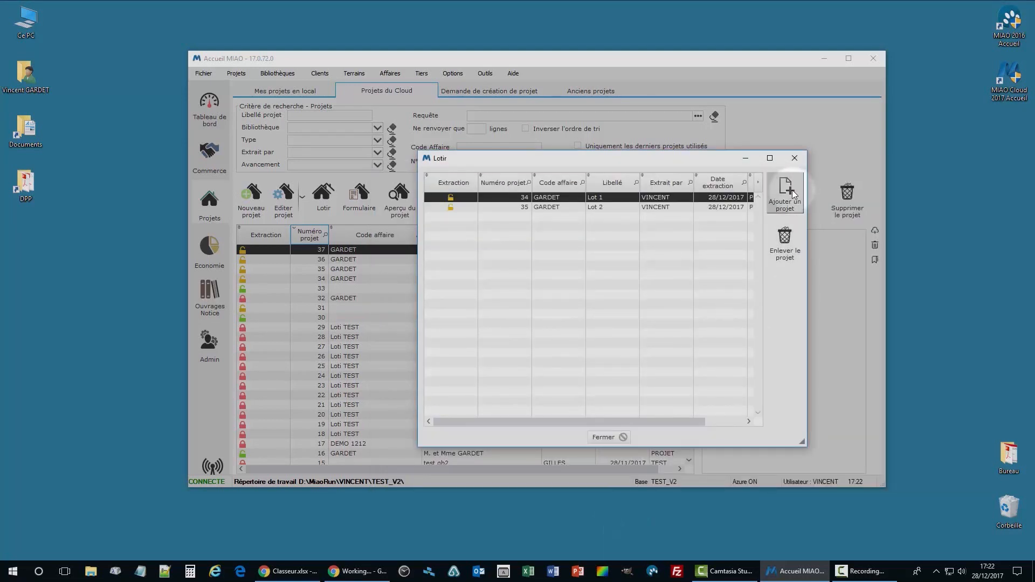
left_click(580, 398)
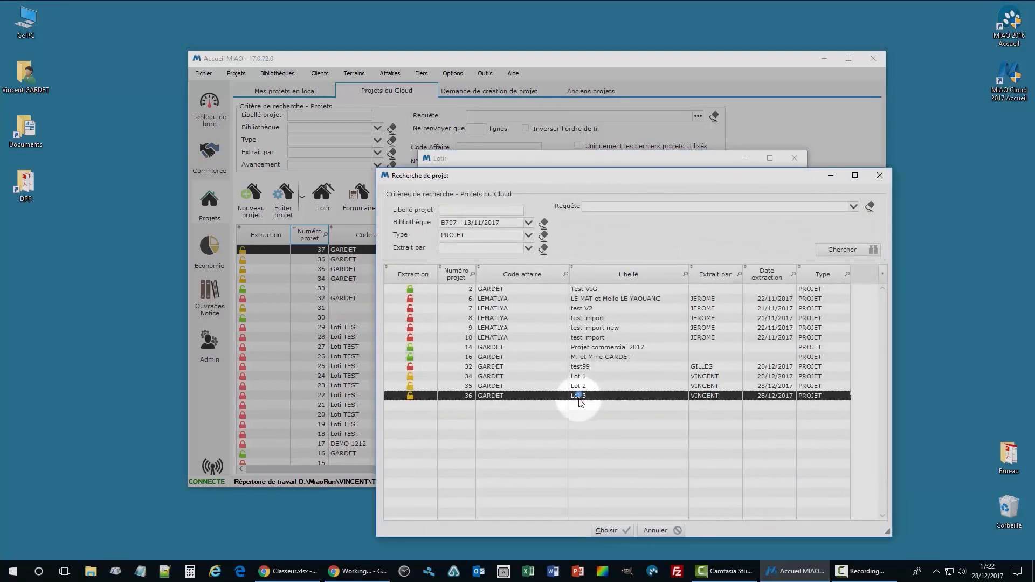
left_click(607, 530)
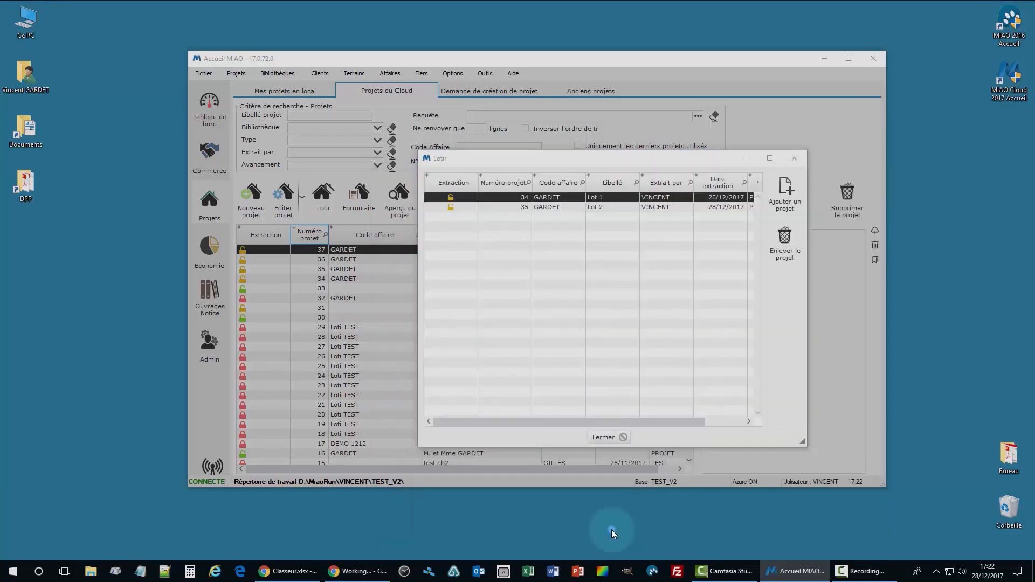
left_click(609, 436)
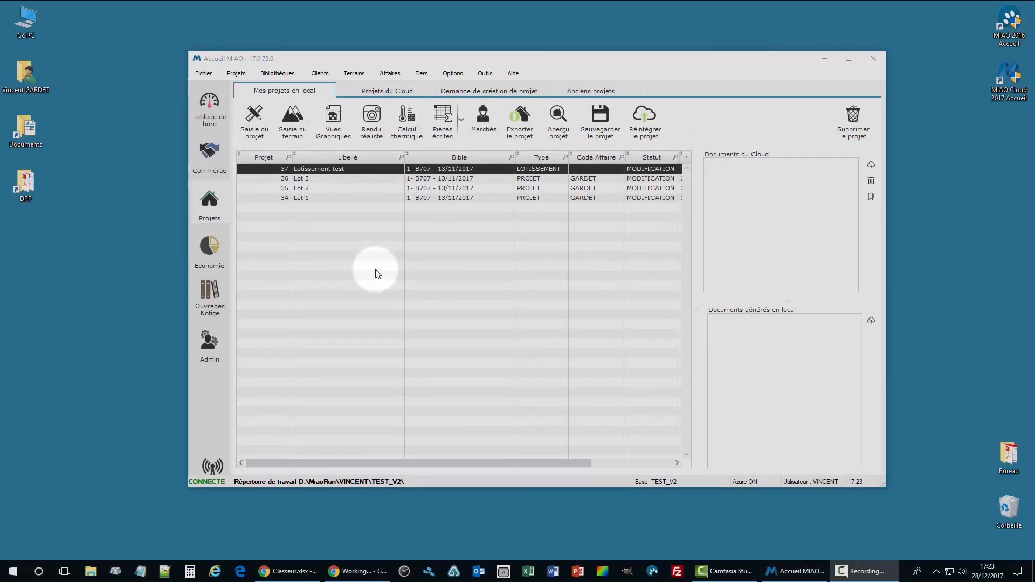
Step: In the terrain entry of Lotissement test, assign P34 - Lot 1, P35 - Lot 2 and P36 - Lot 3 to lots 1, 2 and 3
left_click(300, 131)
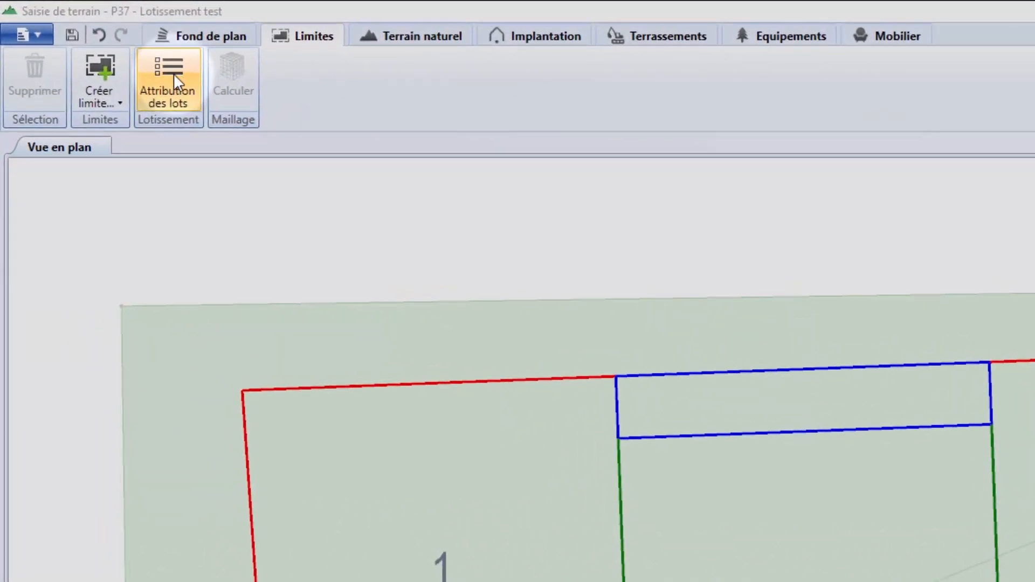
left_click(173, 77)
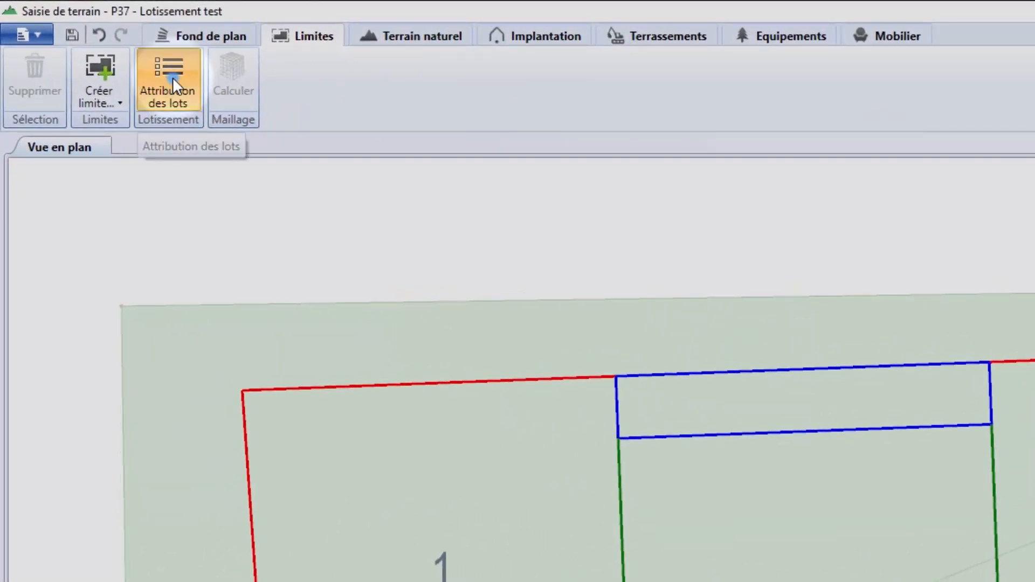
left_click(388, 236)
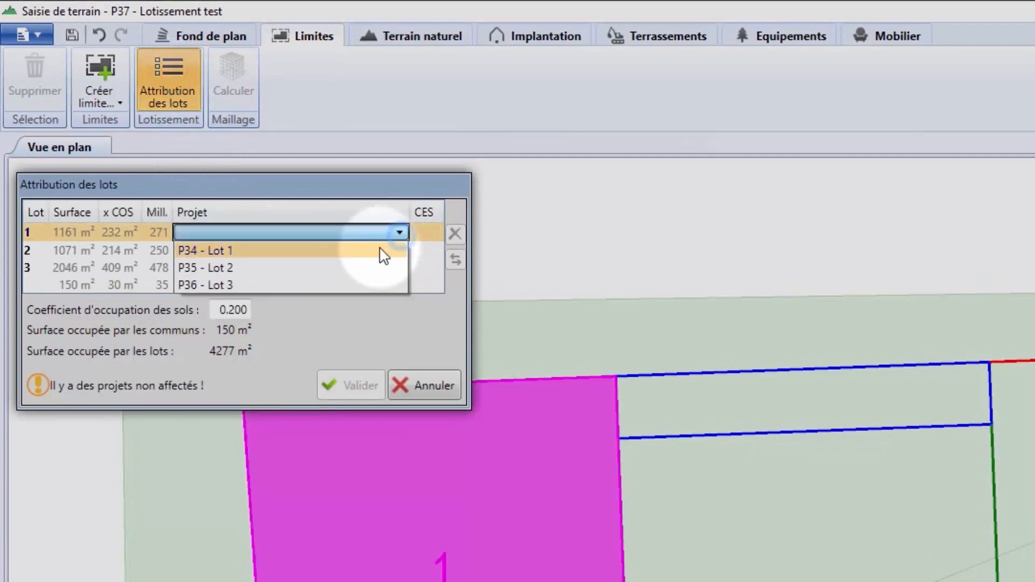
left_click(358, 253)
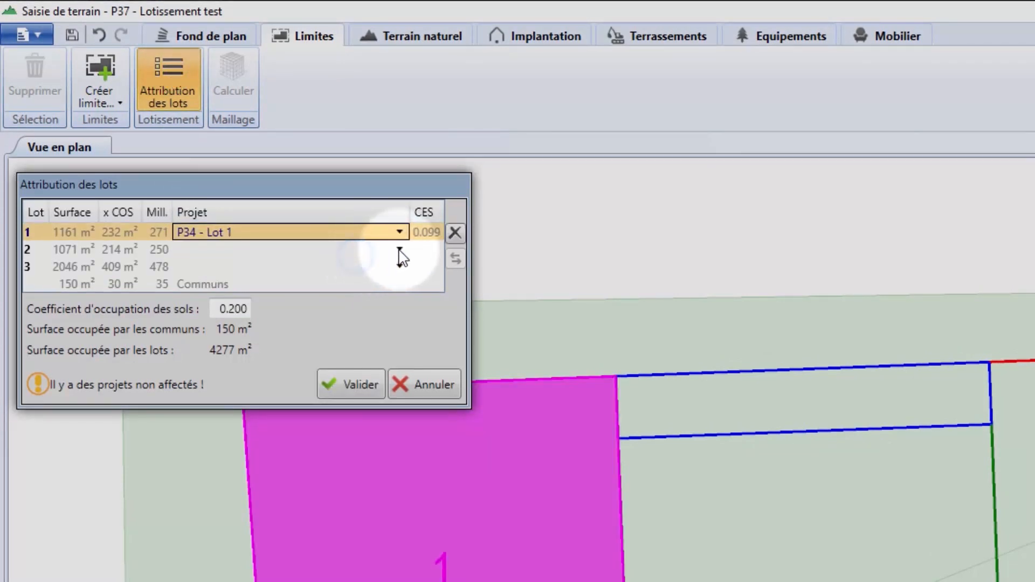
left_click(400, 252)
left_click(344, 267)
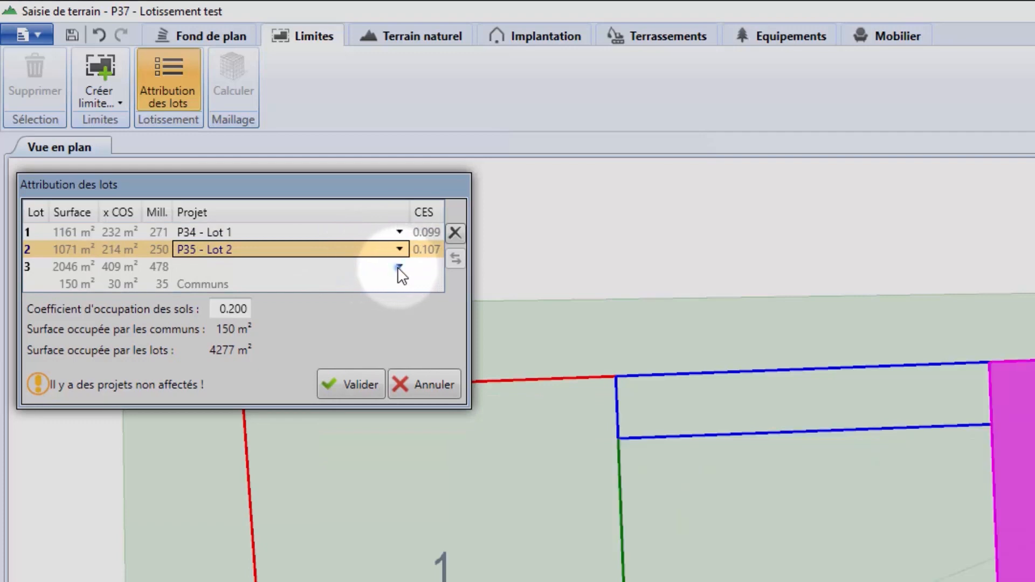
left_click(398, 267)
left_click(355, 284)
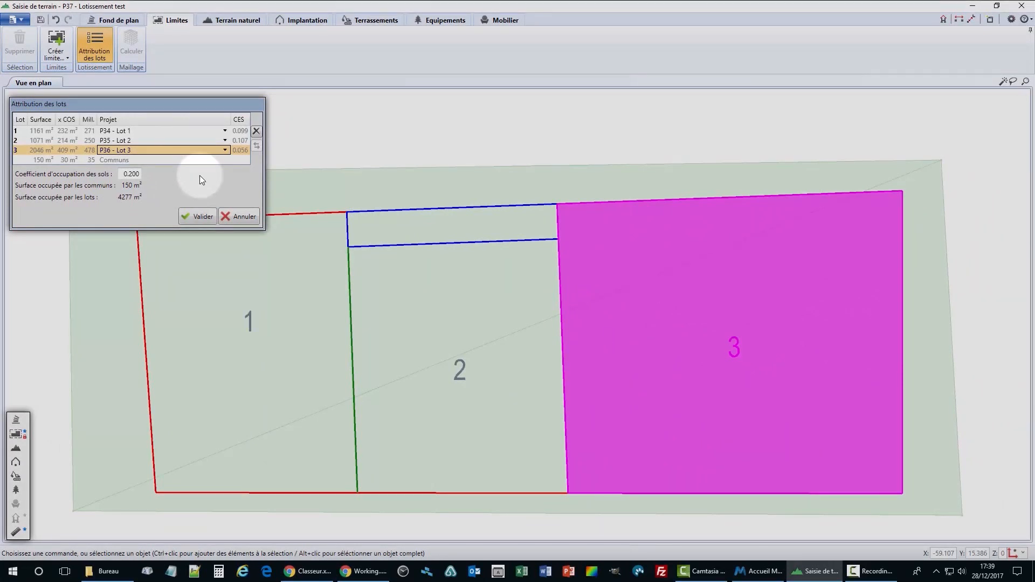
left_click(199, 216)
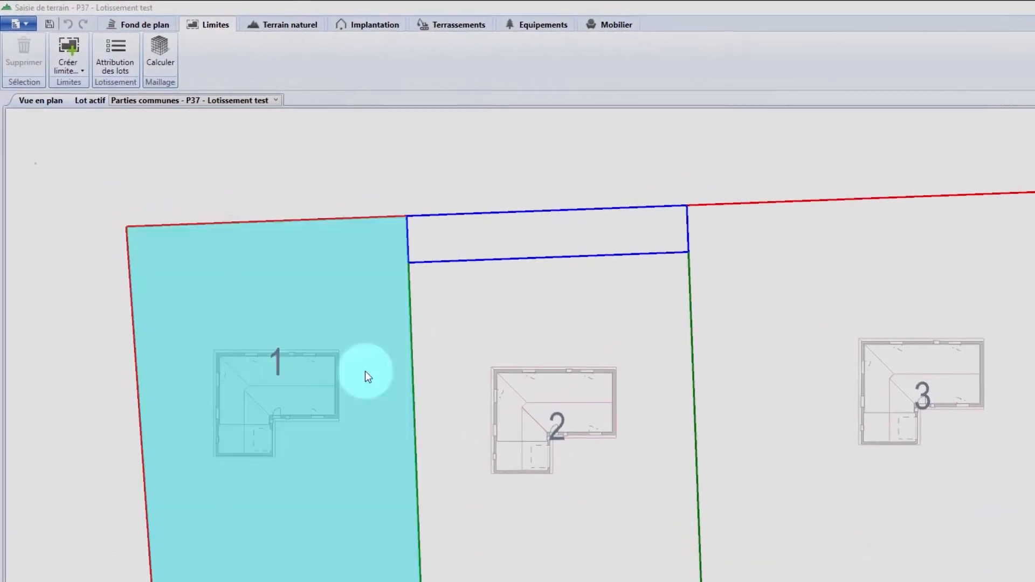
Step: Make Lot 1, Lot 2 and Lot 3 the active lot in turn to examine each one in the plan view
left_click(193, 101)
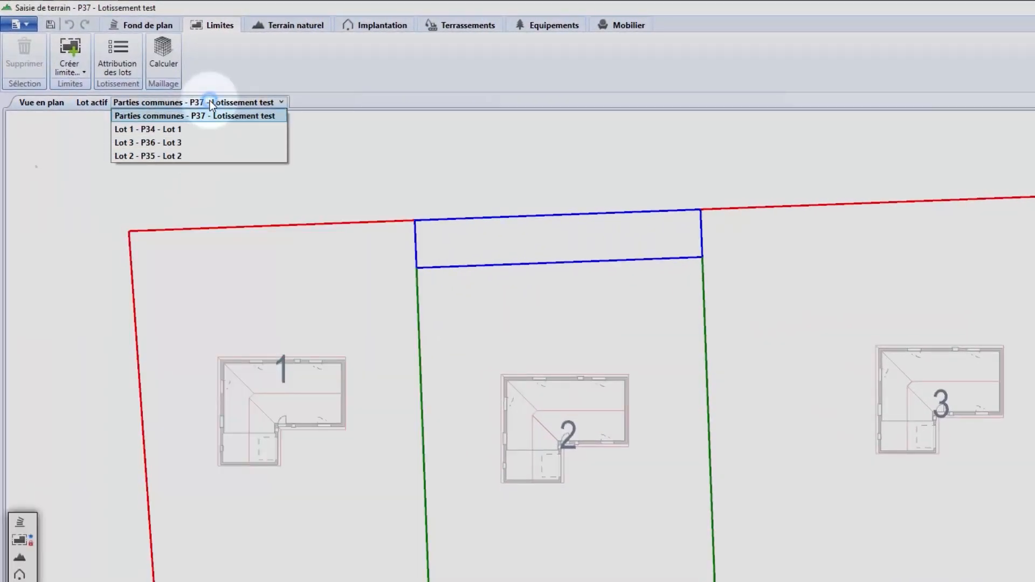
left_click(184, 130)
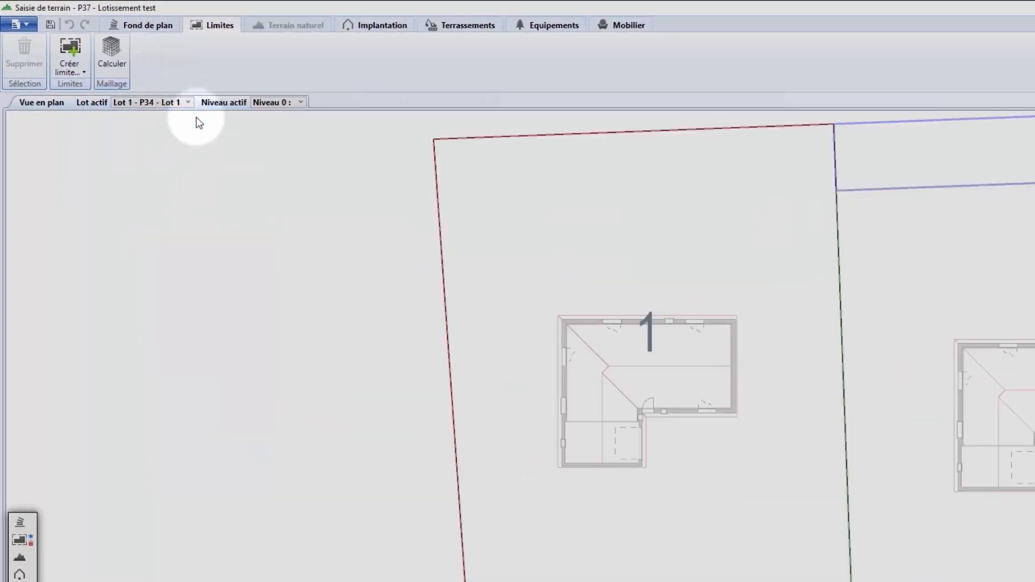
left_click(167, 102)
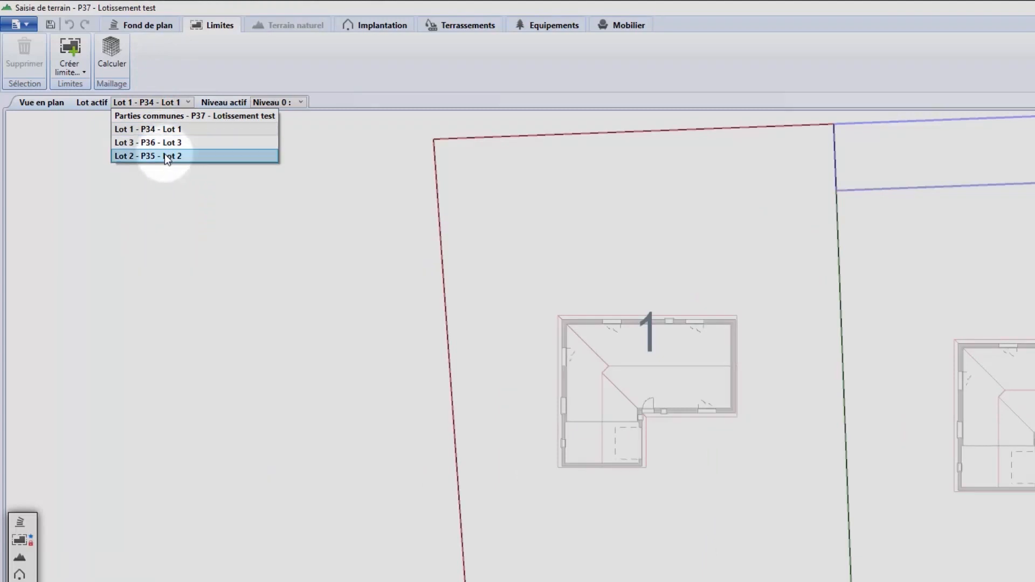
left_click(164, 154)
left_click(161, 102)
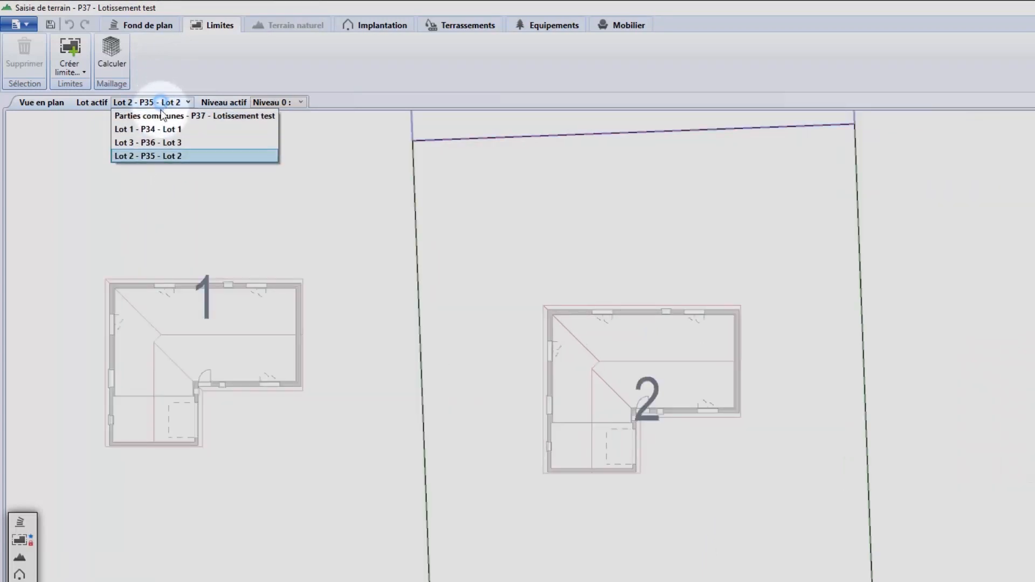
left_click(161, 142)
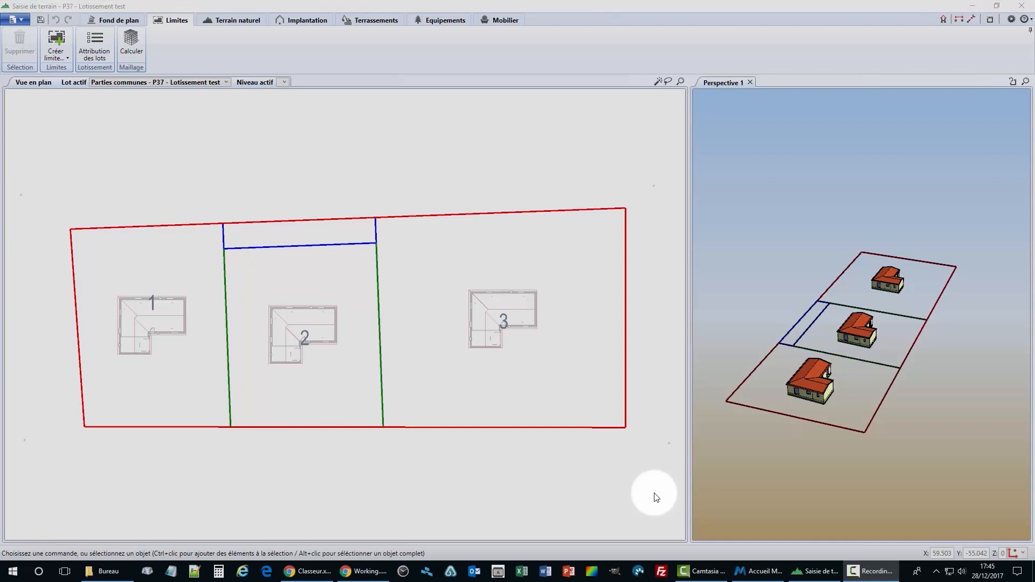
Step: Calculate the terrain mesh with the common areas of Lotissement test as the active lot
left_click(131, 45)
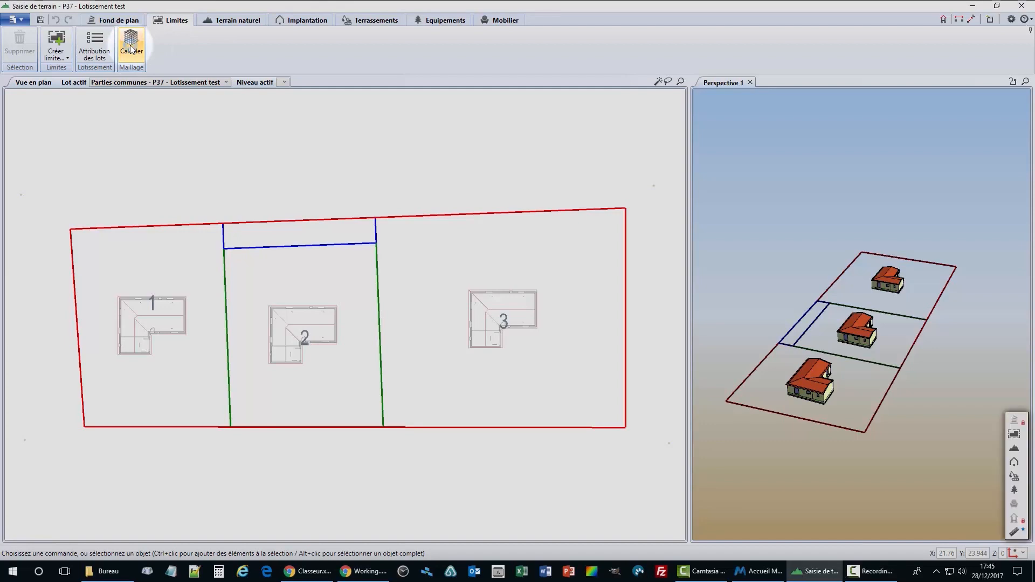